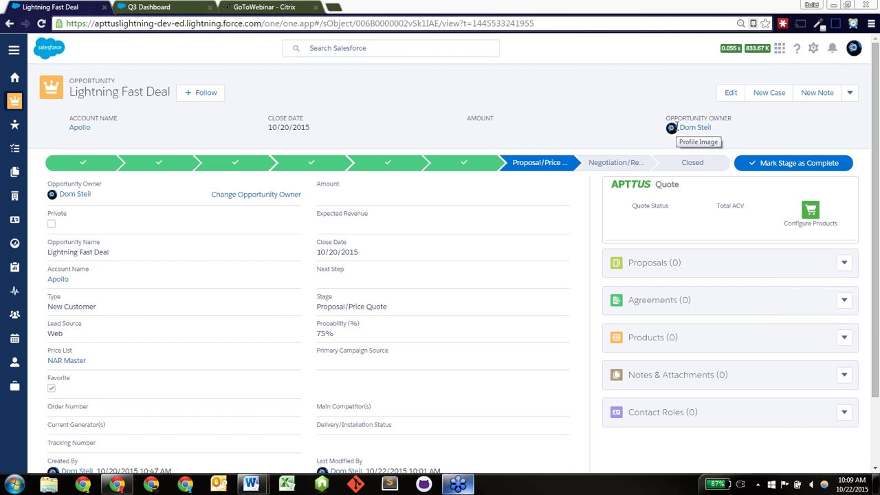
- Start a 3-minute countdown in the browser's timer extension
{"action": "left_click", "coordinate": [853, 23]}
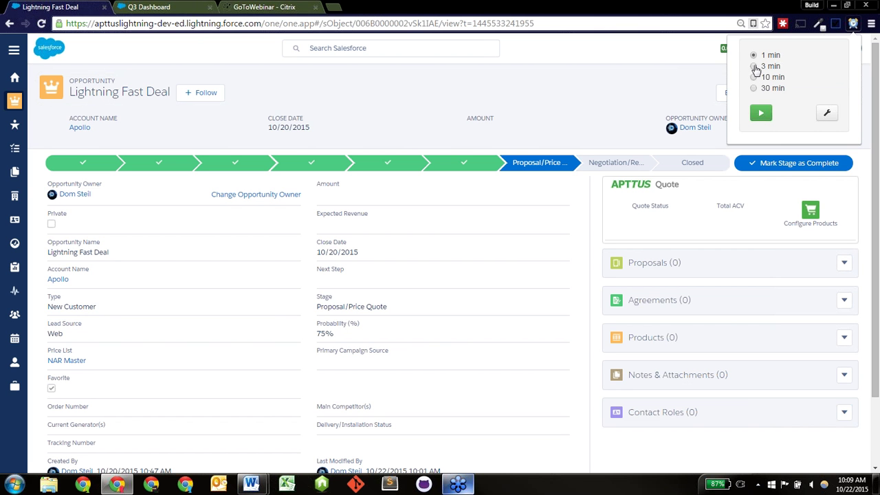
{"action": "left_click", "coordinate": [754, 66]}
{"action": "left_click", "coordinate": [760, 113]}
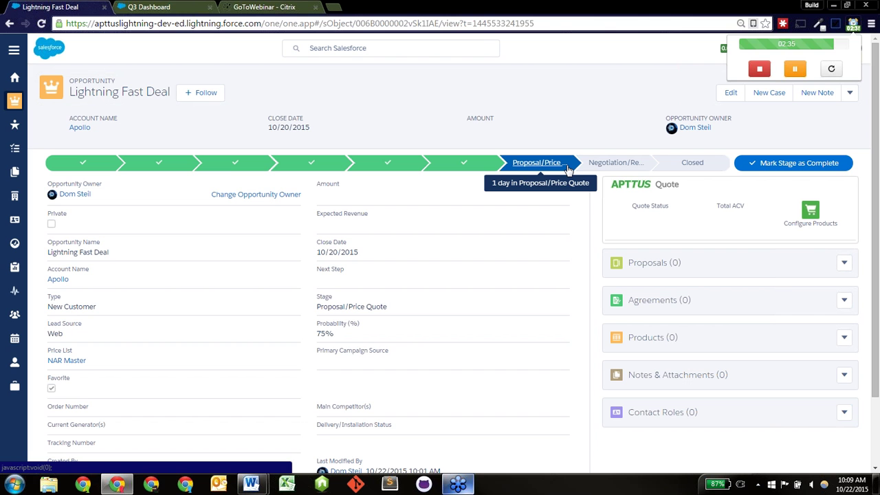
- Configure products for the Lightning Fast Deal opportunity by adding one 3-MW Commercial Solution, and view the full shopping cart
{"action": "left_click", "coordinate": [812, 221]}
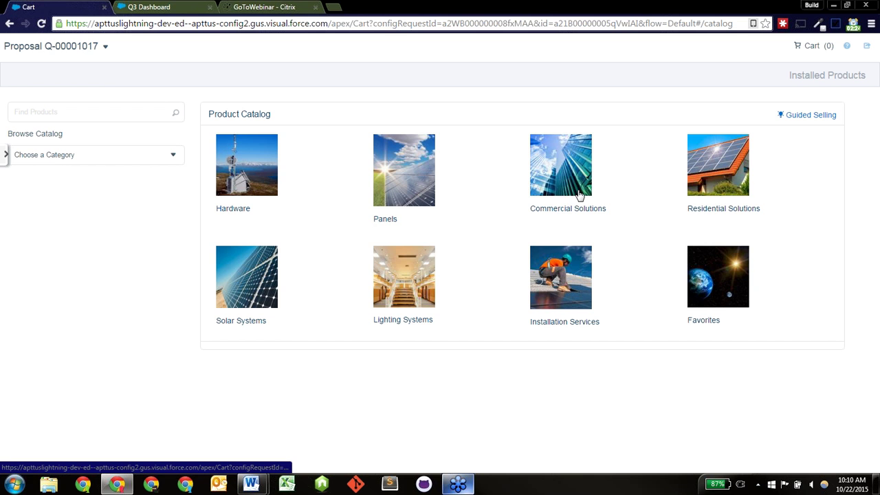
{"action": "left_click", "coordinate": [581, 210]}
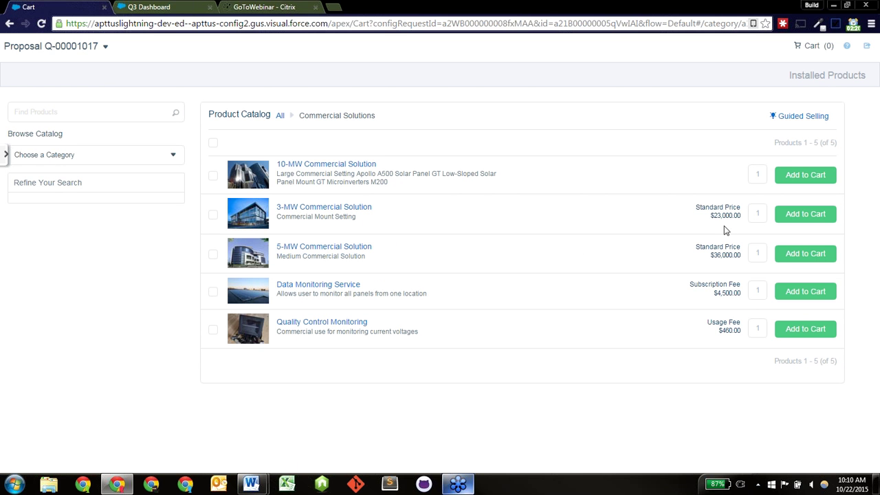
{"action": "left_click", "coordinate": [818, 216]}
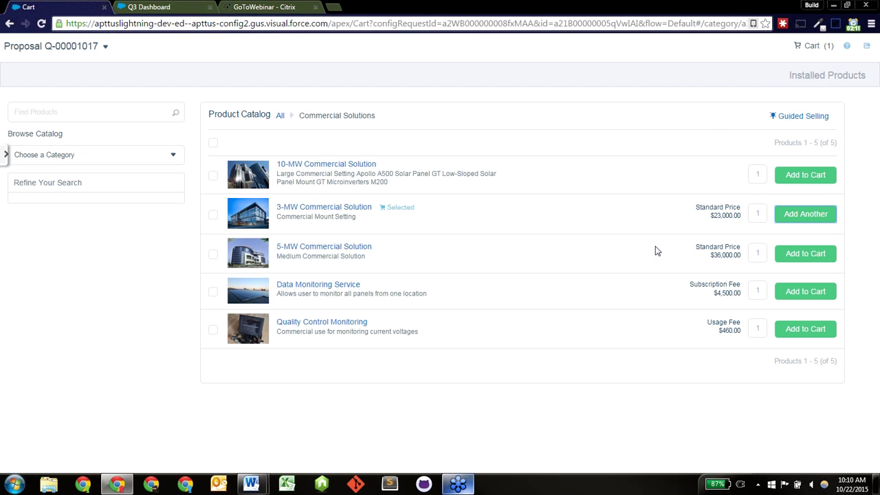
{"action": "left_click", "coordinate": [812, 48]}
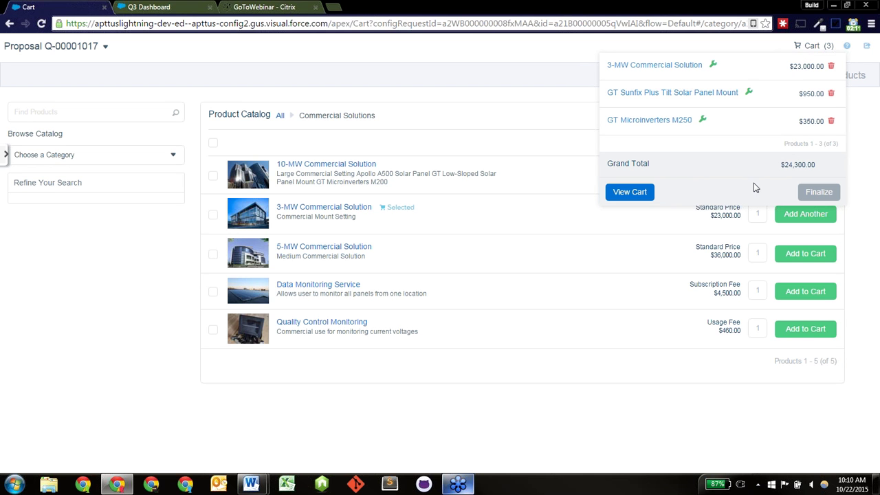
{"action": "left_click", "coordinate": [648, 194]}
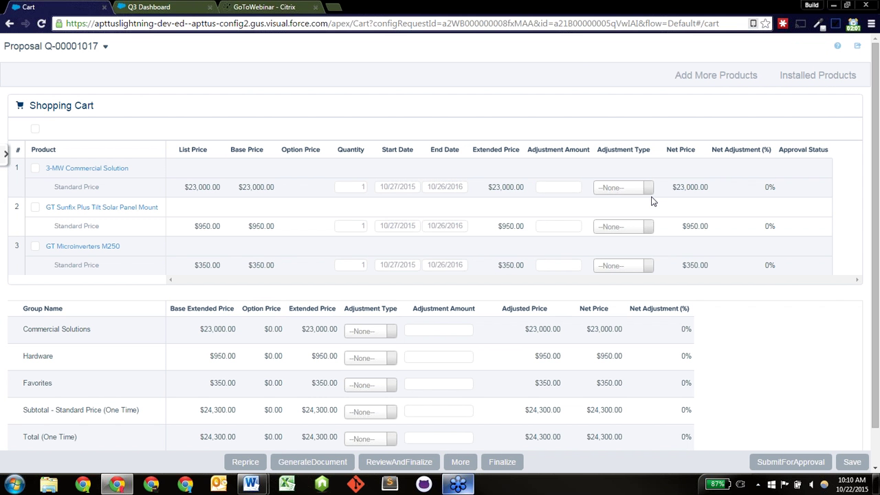
- Generate the proposal document from the shopping cart and view the resulting PDF in a separate browser tab
{"action": "left_click", "coordinate": [650, 194]}
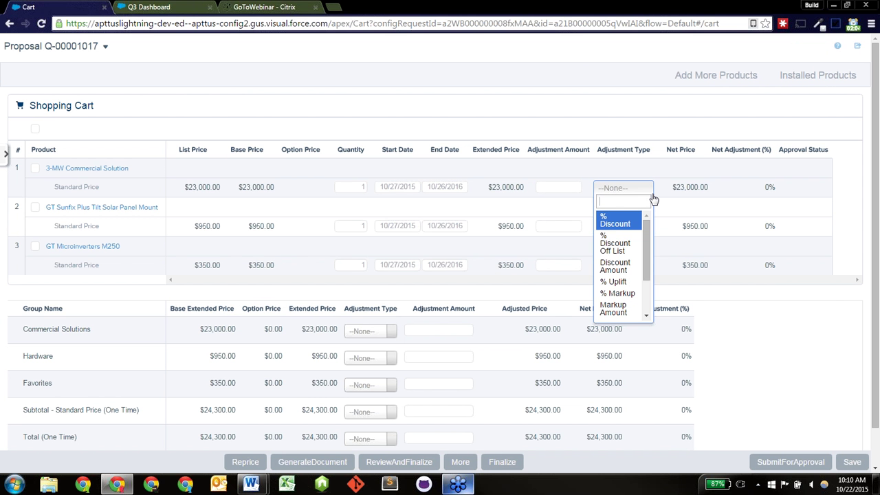
{"action": "left_click", "coordinate": [653, 196]}
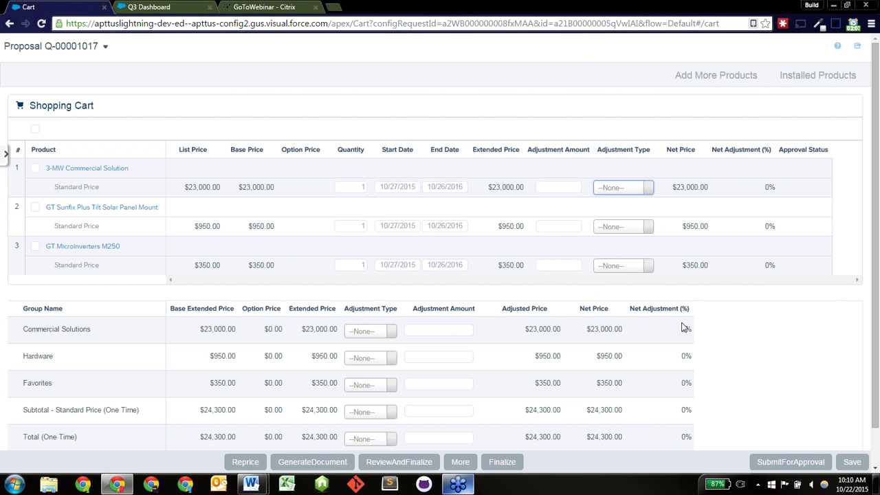
{"action": "left_click", "coordinate": [309, 461]}
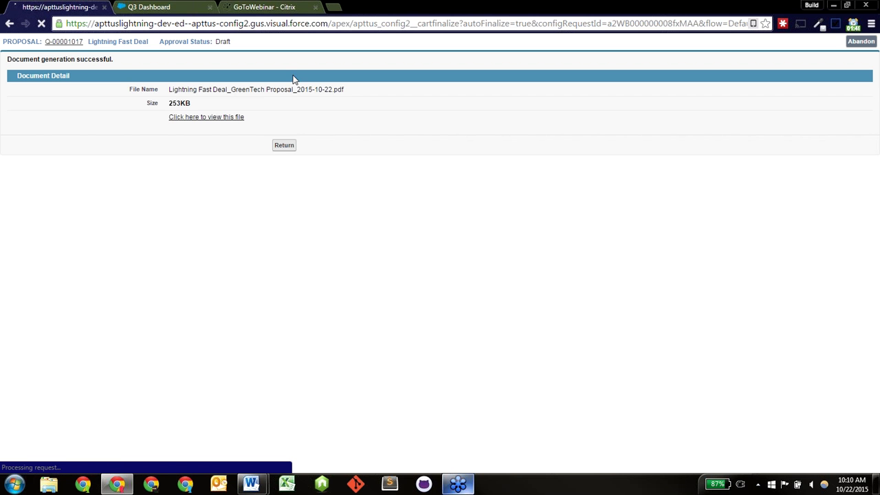
{"action": "right_click", "coordinate": [234, 117]}
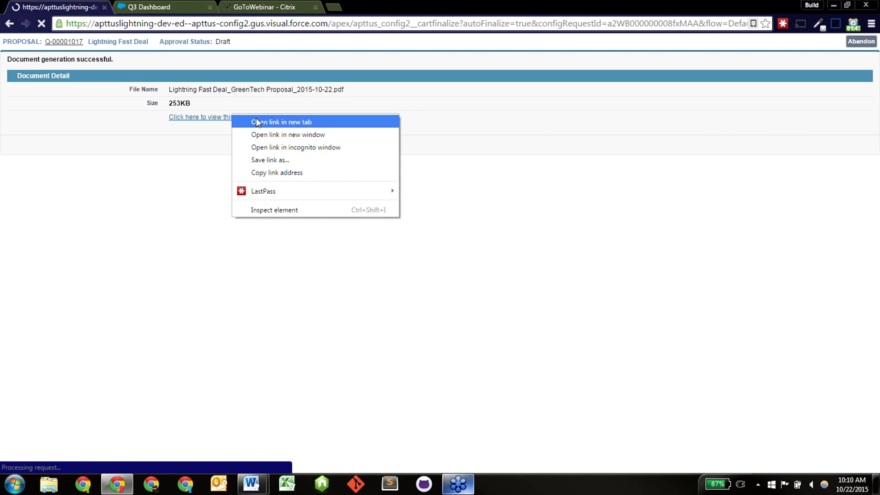
{"action": "left_click", "coordinate": [258, 122]}
{"action": "left_click", "coordinate": [145, 6]}
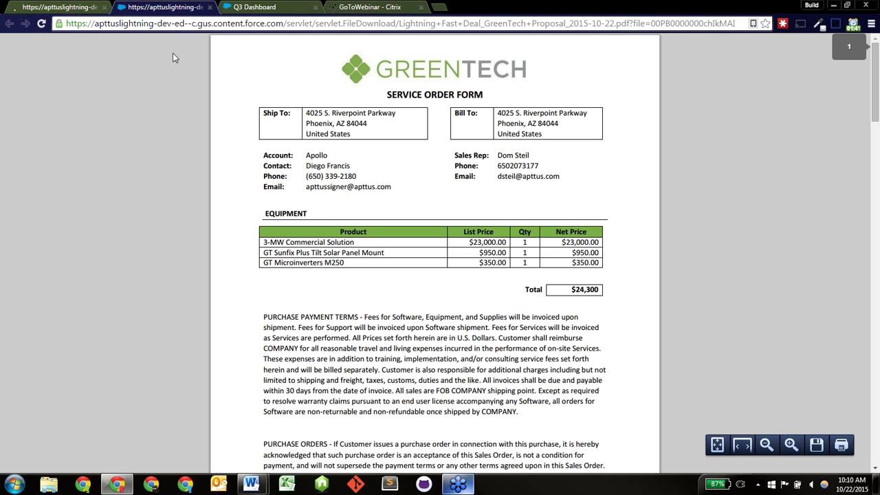
- Return from the document generation page to the proposal record and accept the proposal
{"action": "left_click", "coordinate": [59, 7]}
{"action": "left_click", "coordinate": [281, 146]}
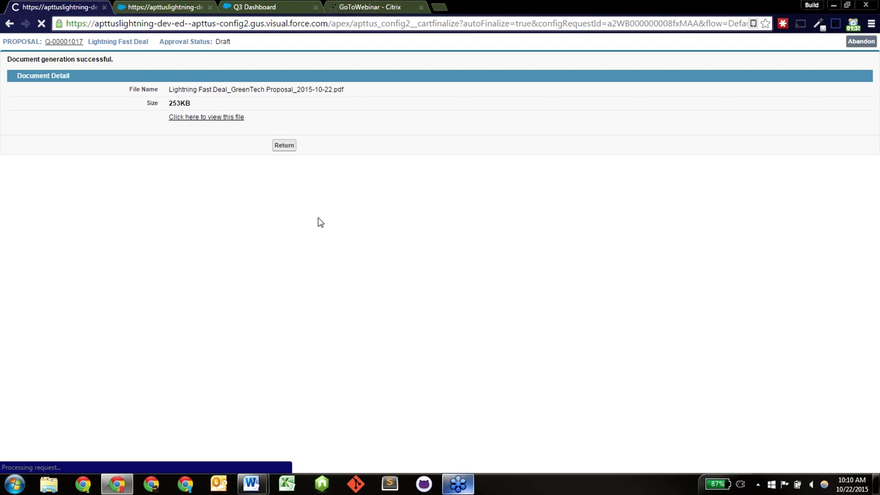
{"action": "left_click", "coordinate": [284, 146]}
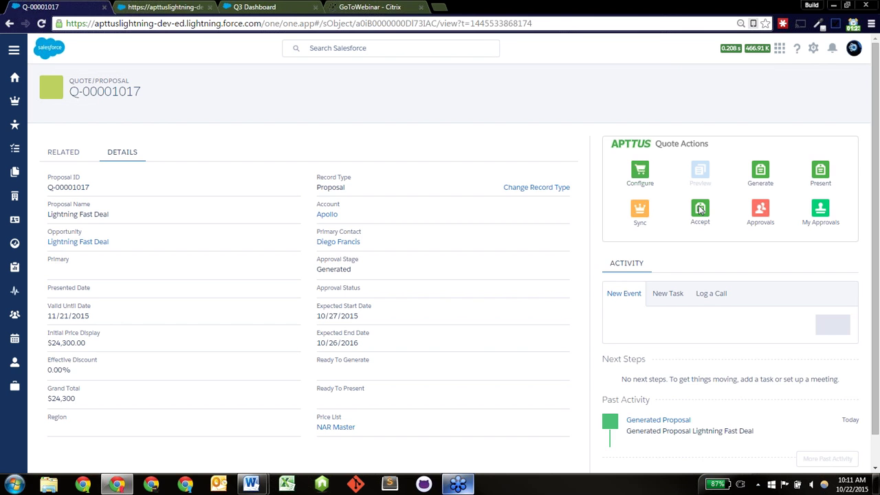
{"action": "left_click", "coordinate": [695, 221]}
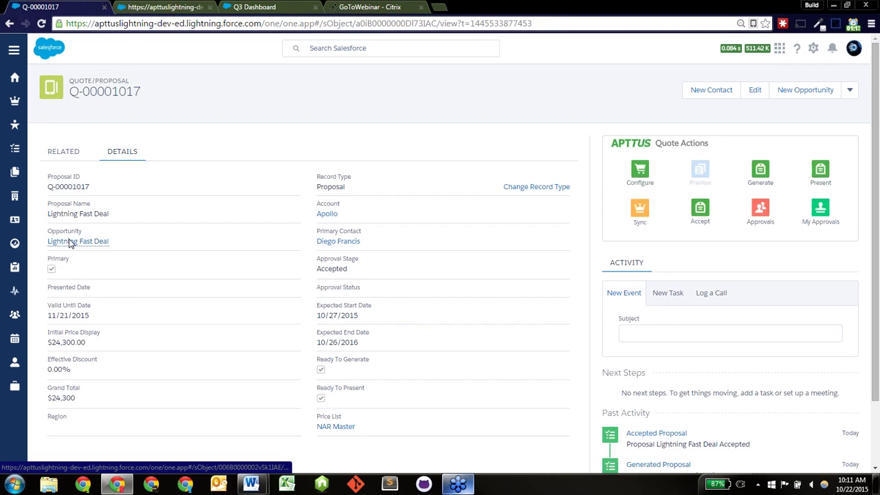
- Create an agreement with the MSA record type from the accepted quote on the Lightning Fast Deal opportunity, and save it
{"action": "left_click", "coordinate": [71, 241]}
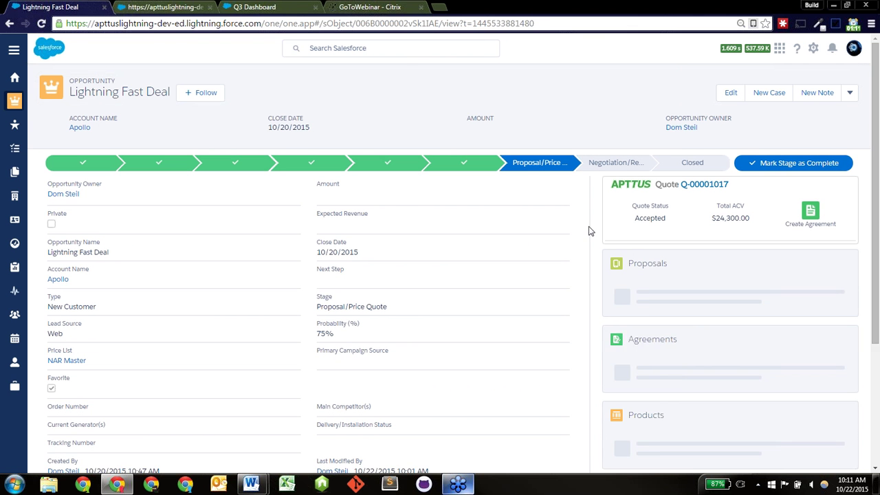
{"action": "left_click", "coordinate": [810, 214]}
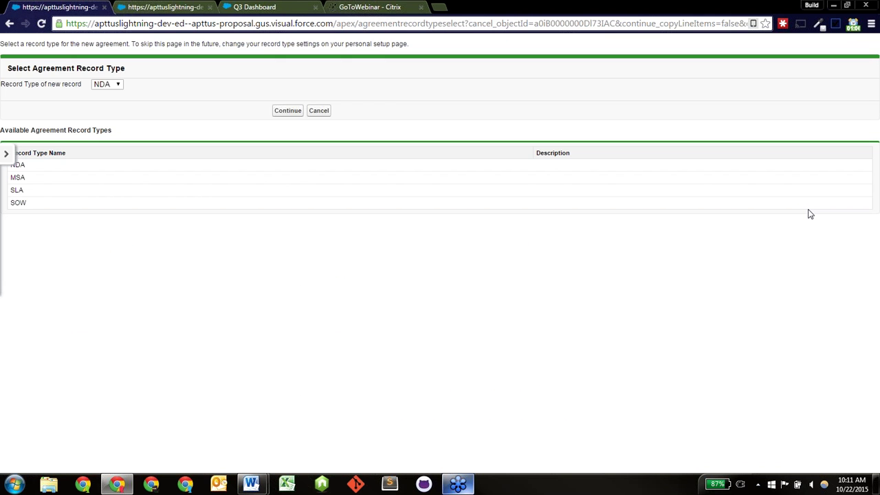
{"action": "left_click", "coordinate": [108, 86]}
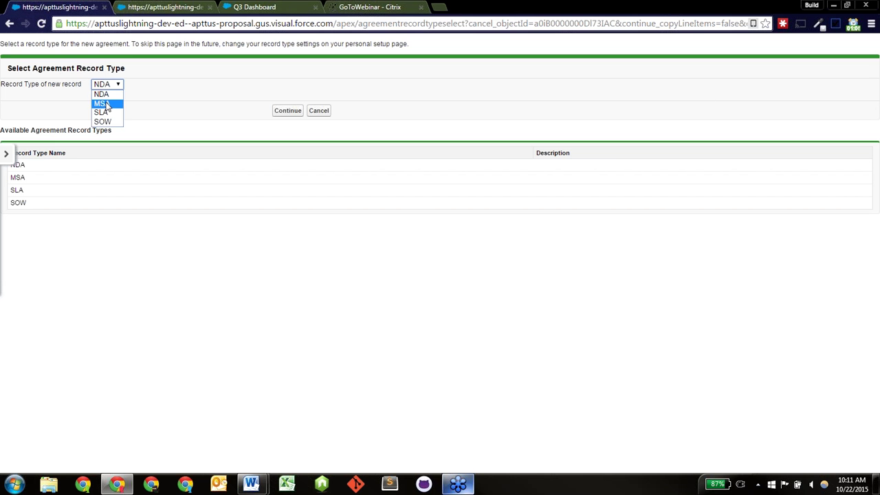
{"action": "left_click", "coordinate": [104, 102]}
{"action": "left_click", "coordinate": [278, 112]}
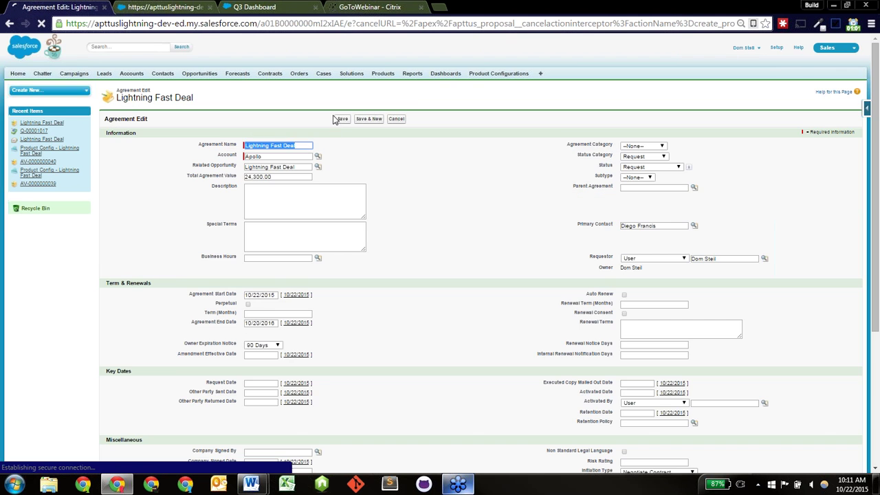
{"action": "left_click", "coordinate": [341, 119]}
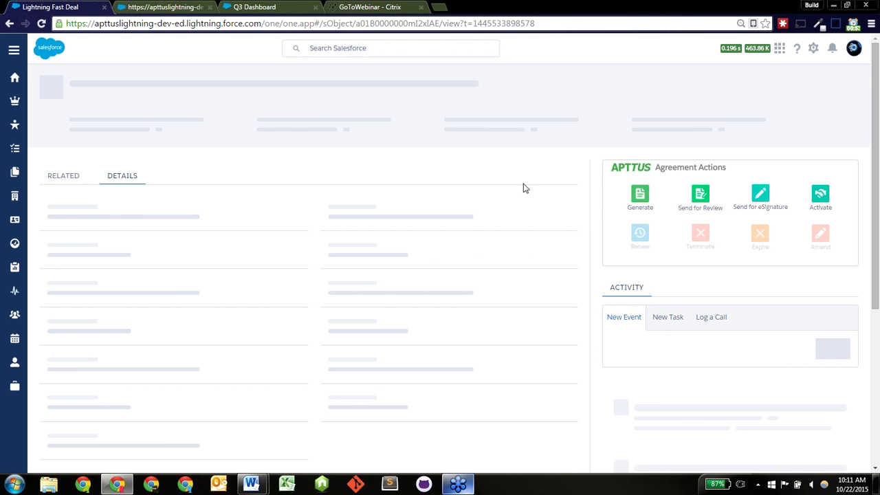
- Generate the Lightning Fast Deal agreement document in DOC format from the GreenTech MSA template
{"action": "left_click", "coordinate": [640, 172]}
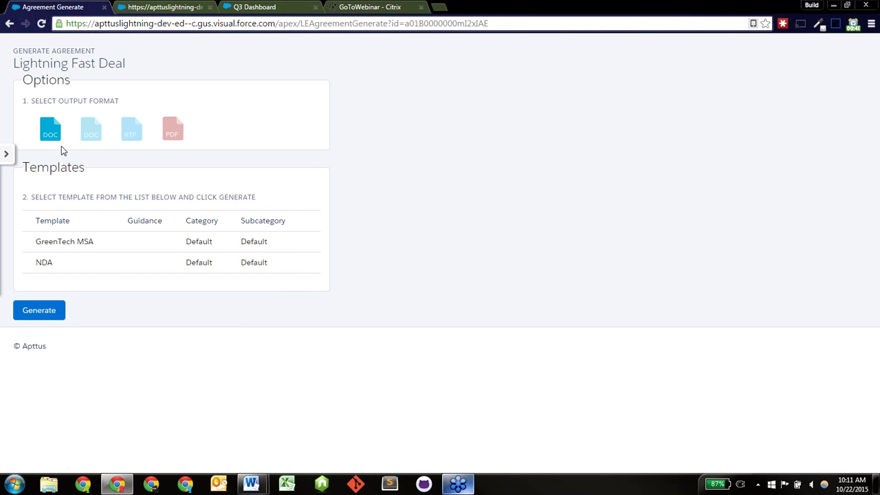
{"action": "left_click", "coordinate": [110, 241]}
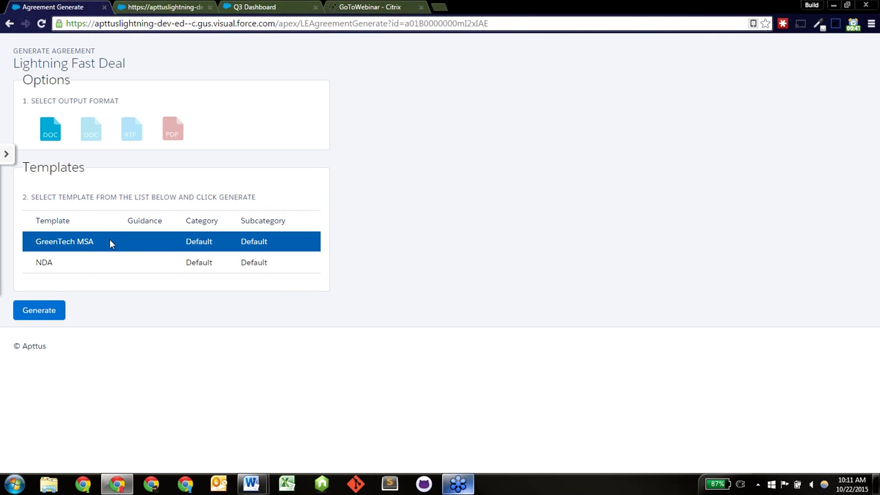
{"action": "left_click", "coordinate": [60, 310]}
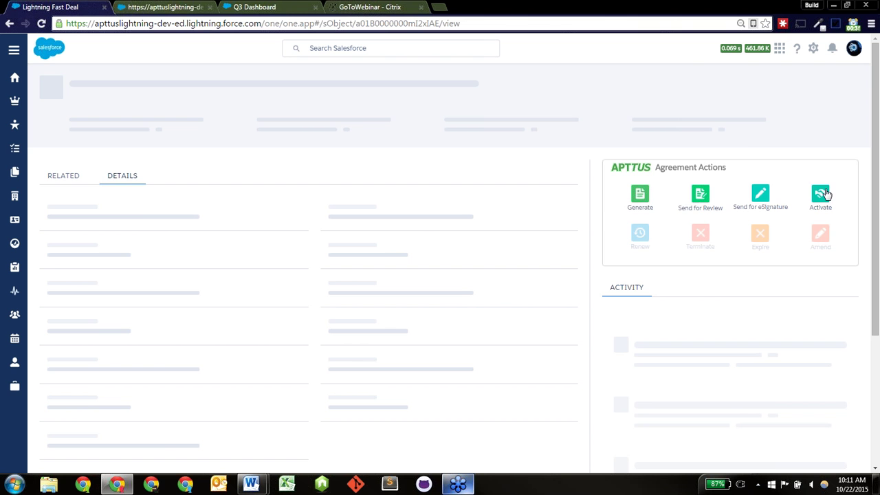
- Activate the Lightning Fast Deal agreement with the GreenTech MSA document, leaving it unselected for content search
{"action": "left_click", "coordinate": [821, 177]}
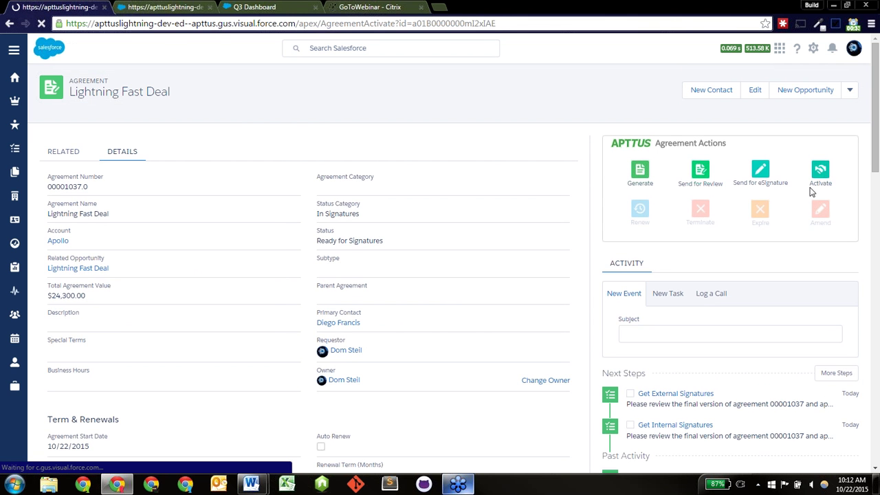
{"action": "left_click", "coordinate": [295, 131]}
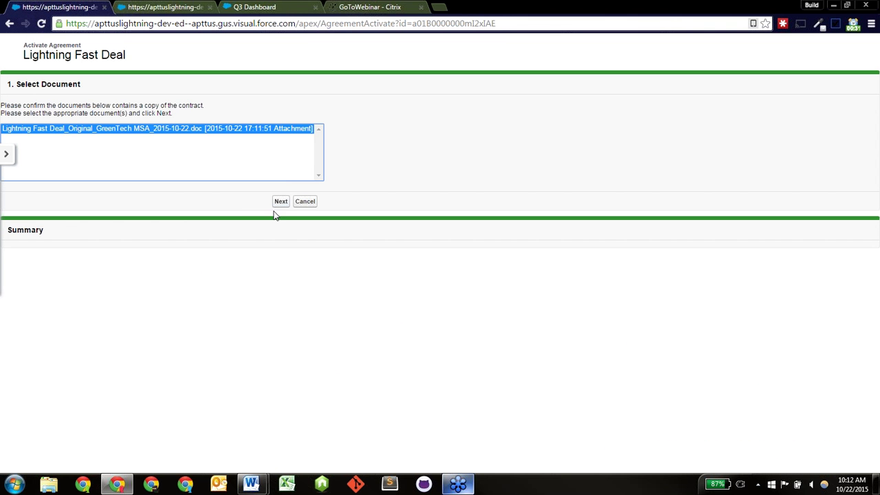
{"action": "left_click", "coordinate": [280, 201]}
{"action": "left_click", "coordinate": [313, 202]}
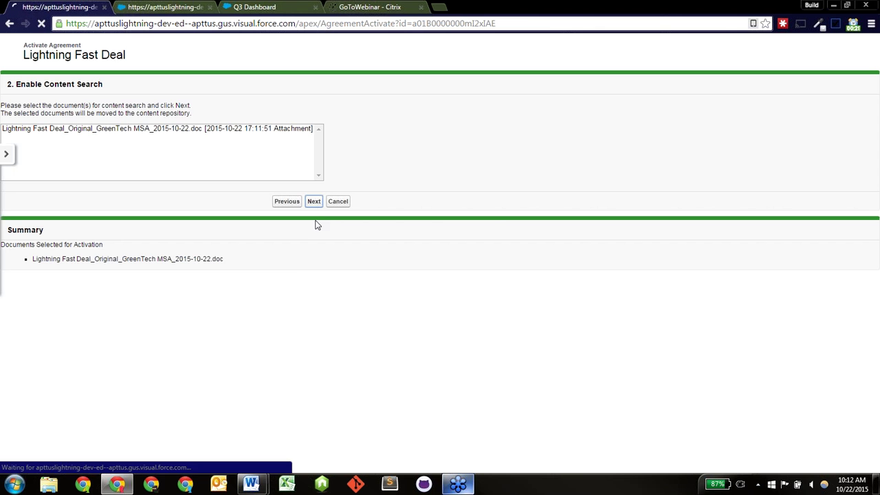
{"action": "left_click", "coordinate": [314, 201]}
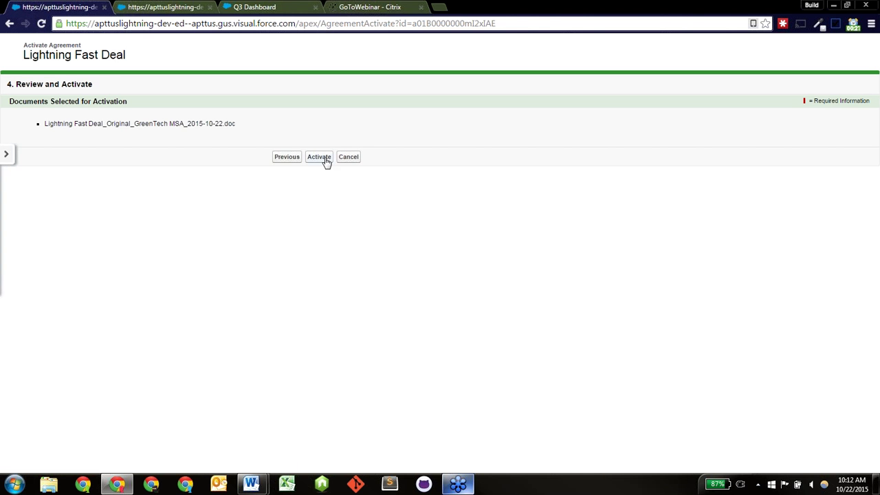
{"action": "left_click", "coordinate": [323, 158]}
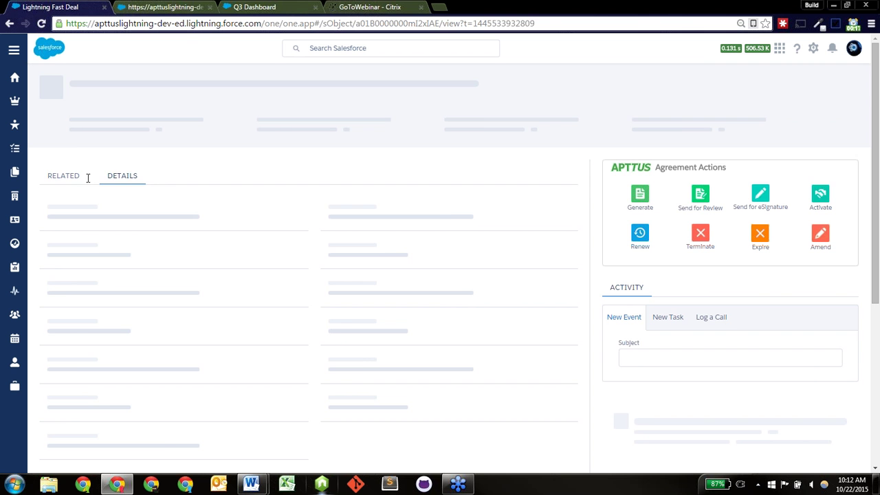
- Go to the recently viewed opportunities and open one from the list
{"action": "left_click", "coordinate": [15, 101]}
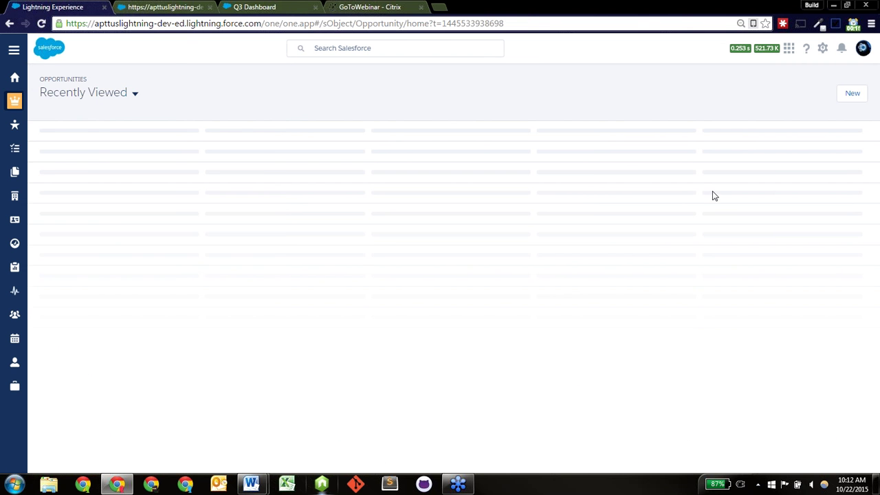
{"action": "left_click", "coordinate": [93, 153]}
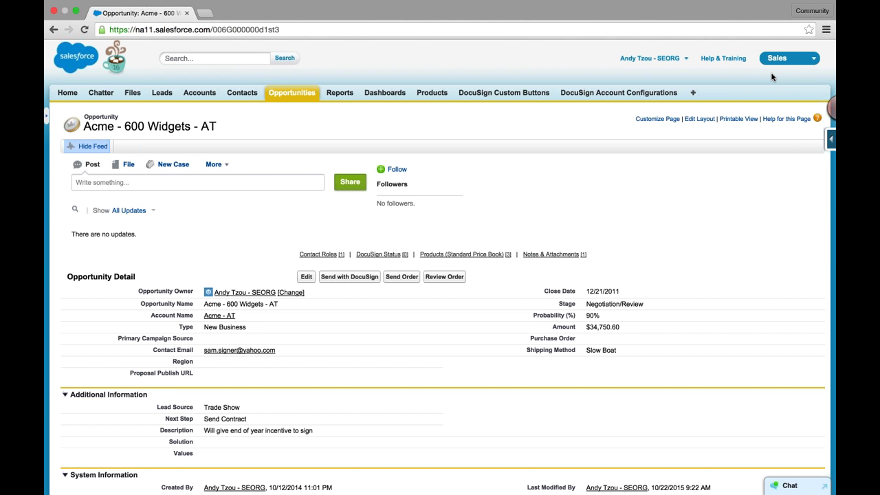
- Check the signer's mail inbox, then review the Acme - 600 Widgets - AT opportunity's details, contact roles, DocuSign status, products and attachments
{"action": "key", "text": "ctrl+Left"}
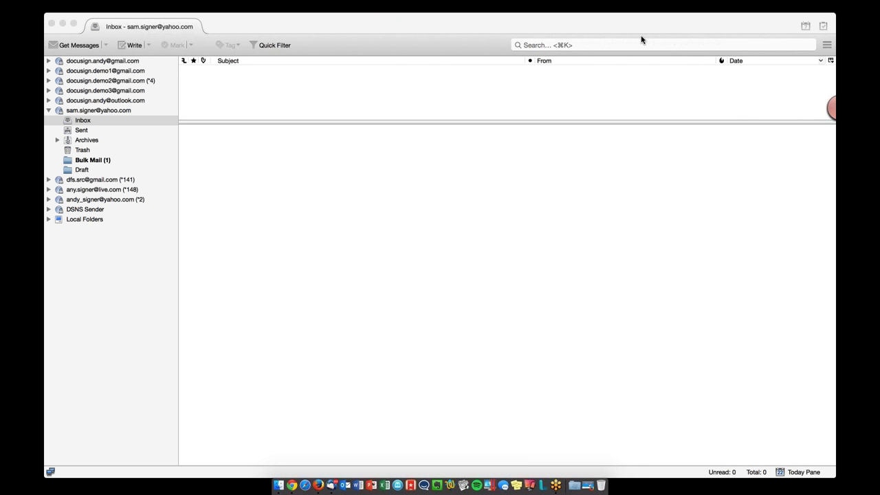
{"action": "key", "text": "ctrl+Right"}
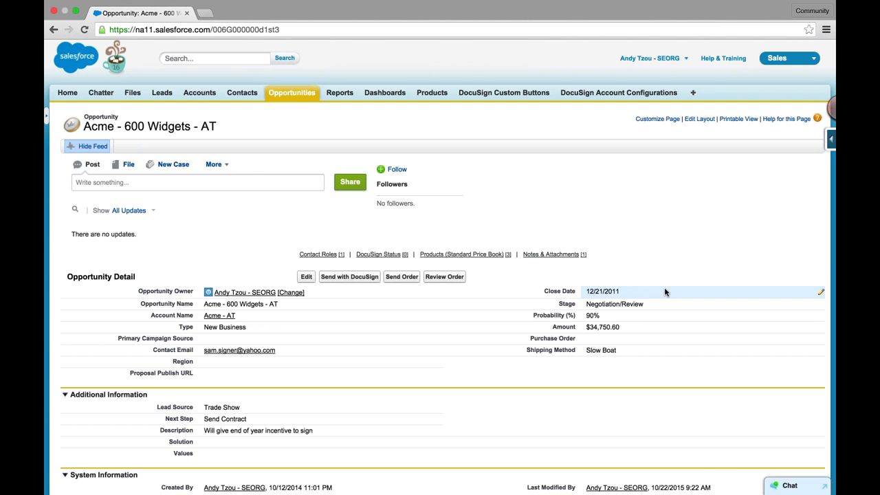
{"action": "scroll", "coordinate": [665, 292], "scroll_direction": "down", "scroll_amount": 4}
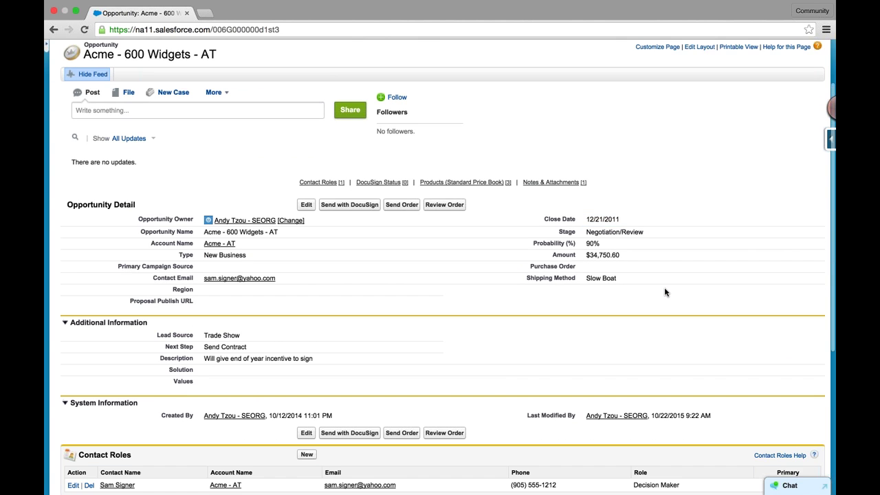
{"action": "scroll", "coordinate": [664, 292], "scroll_direction": "down", "scroll_amount": 5}
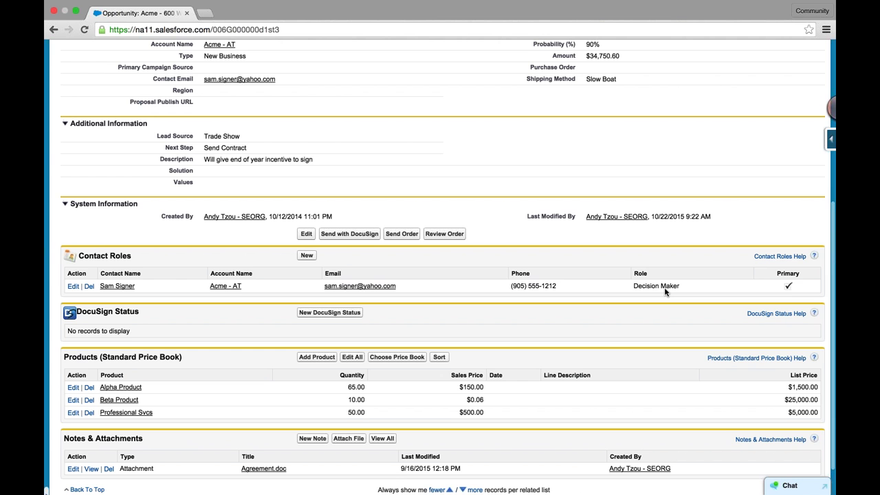
{"action": "scroll", "coordinate": [664, 292], "scroll_direction": "down", "scroll_amount": 1}
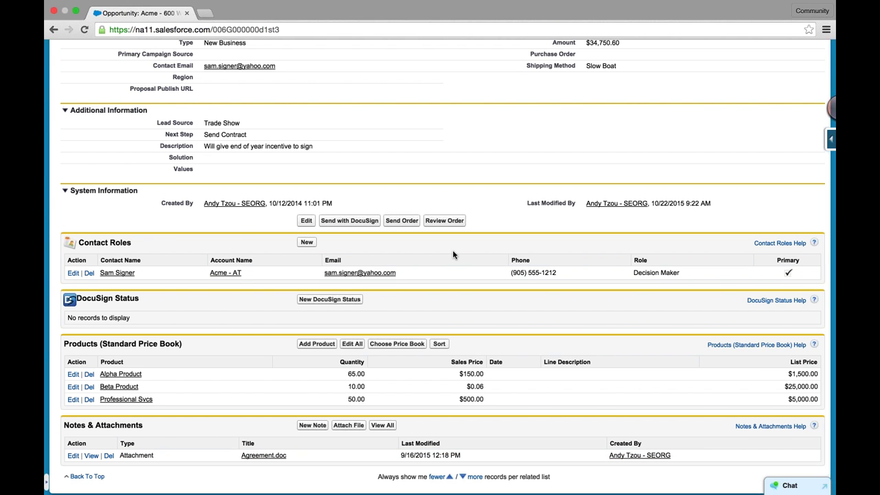
- Use Review Order to prepare the opportunity's DocuSign sales order, check its merged fields and signature tags, and send it to the signer
{"action": "left_click", "coordinate": [447, 225]}
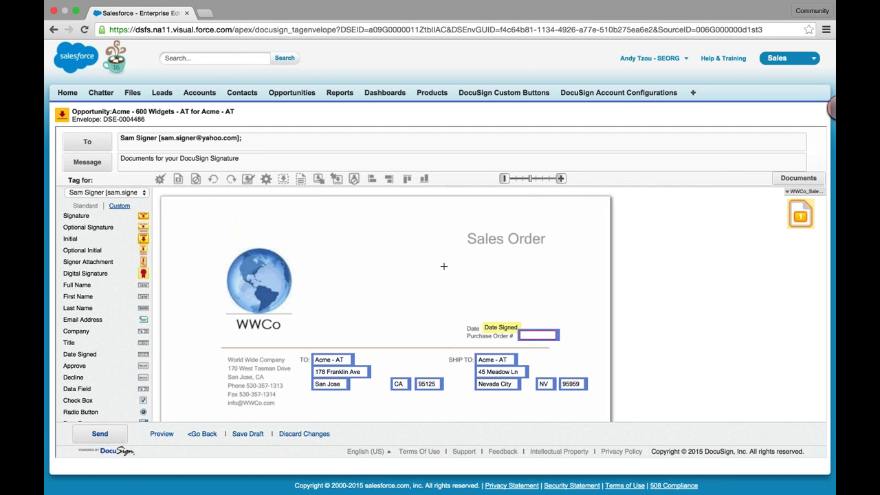
{"action": "scroll", "coordinate": [444, 266], "scroll_direction": "down", "scroll_amount": 5}
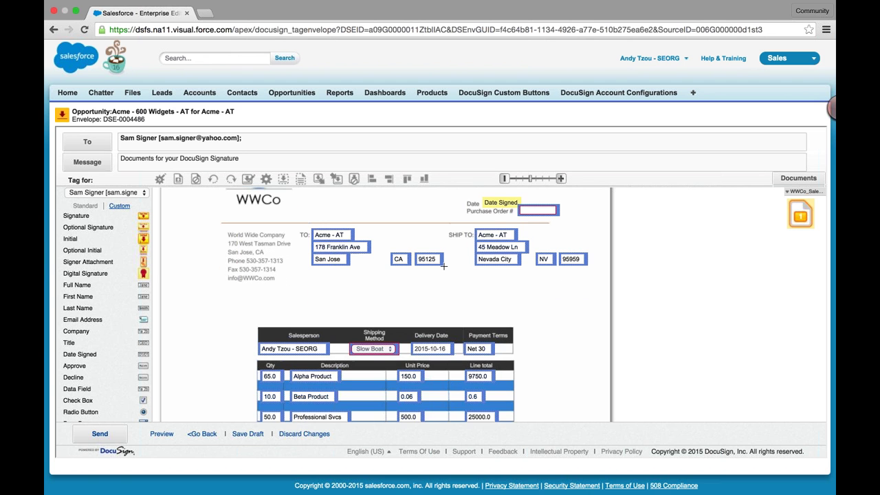
{"action": "scroll", "coordinate": [444, 266], "scroll_direction": "down", "scroll_amount": 2}
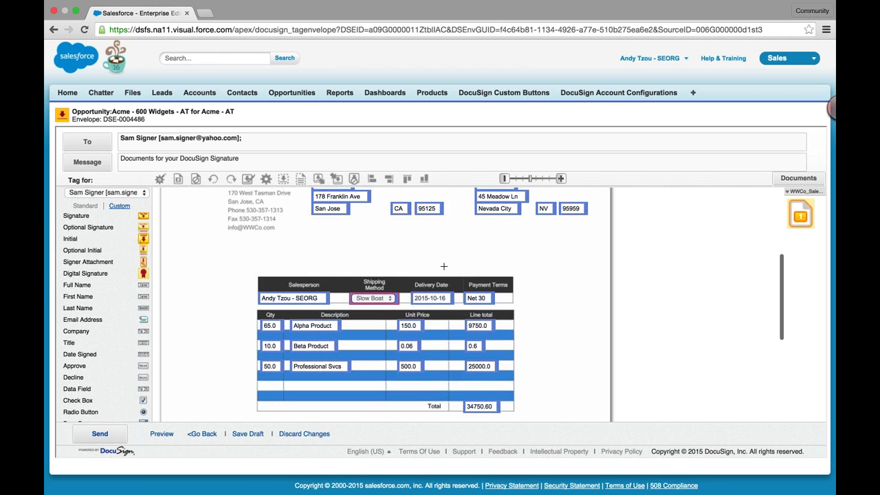
{"action": "scroll", "coordinate": [444, 266], "scroll_direction": "down", "scroll_amount": 2}
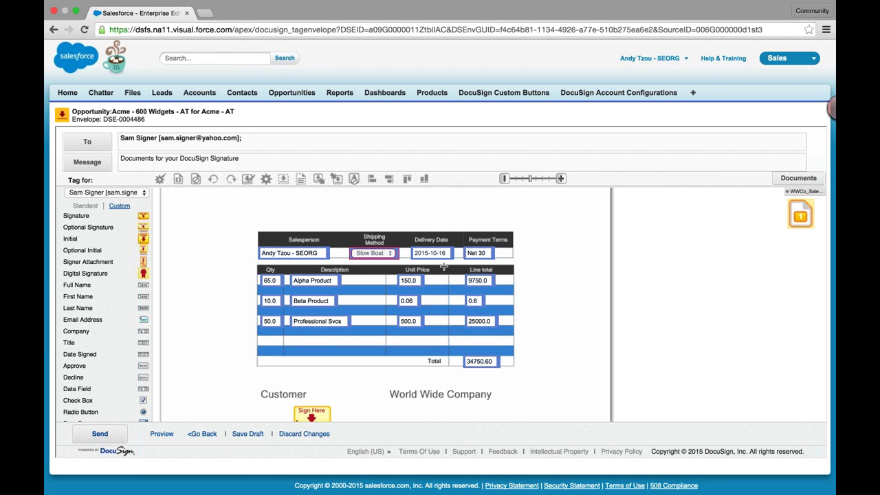
{"action": "scroll", "coordinate": [443, 266], "scroll_direction": "down", "scroll_amount": 1}
{"action": "scroll", "coordinate": [443, 266], "scroll_direction": "down", "scroll_amount": 3}
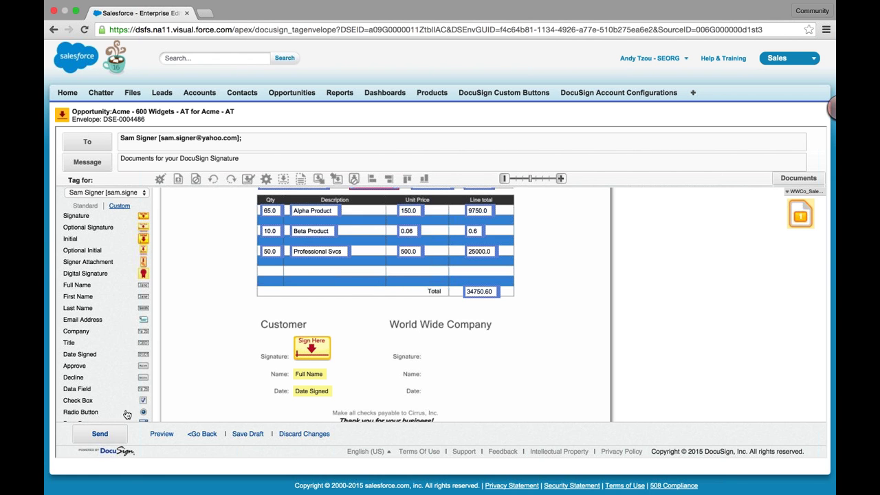
{"action": "left_click", "coordinate": [114, 433]}
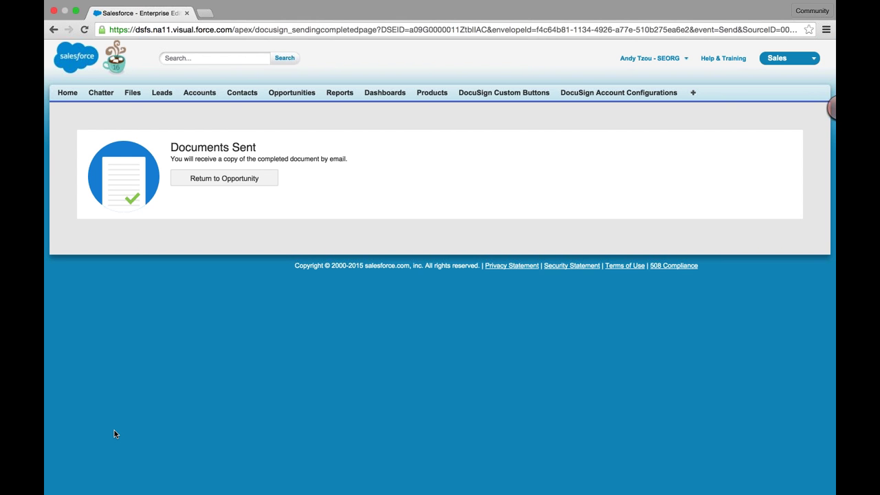
- Switch to Thunderbird, fetch the signer's new mail, and open the sales order from the DocuSign signature request for signing
{"action": "key", "text": "ctrl+Left"}
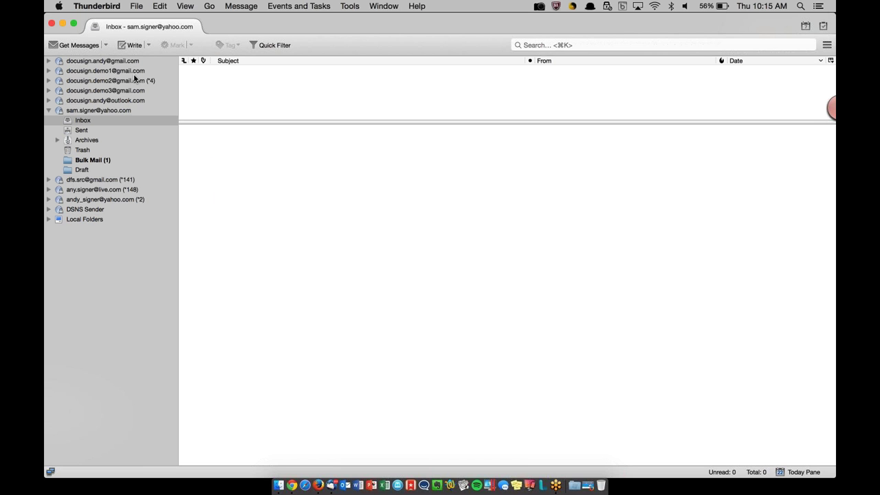
{"action": "left_click", "coordinate": [89, 48]}
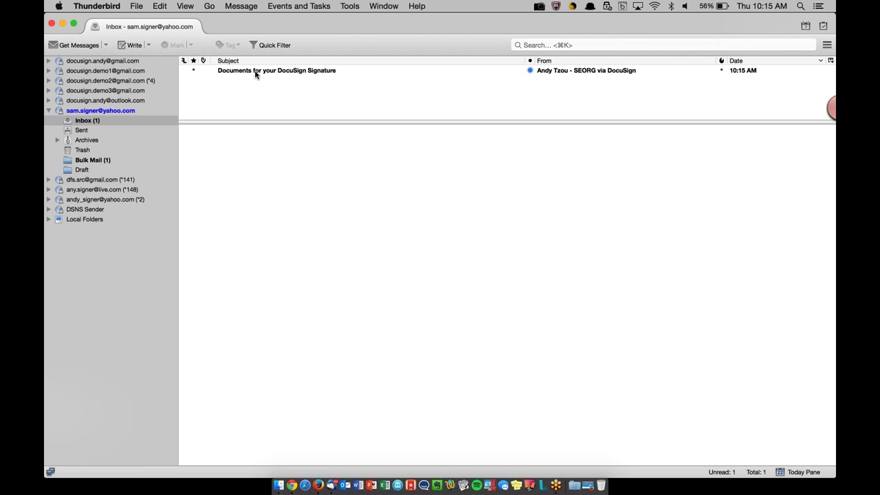
{"action": "left_click", "coordinate": [255, 71]}
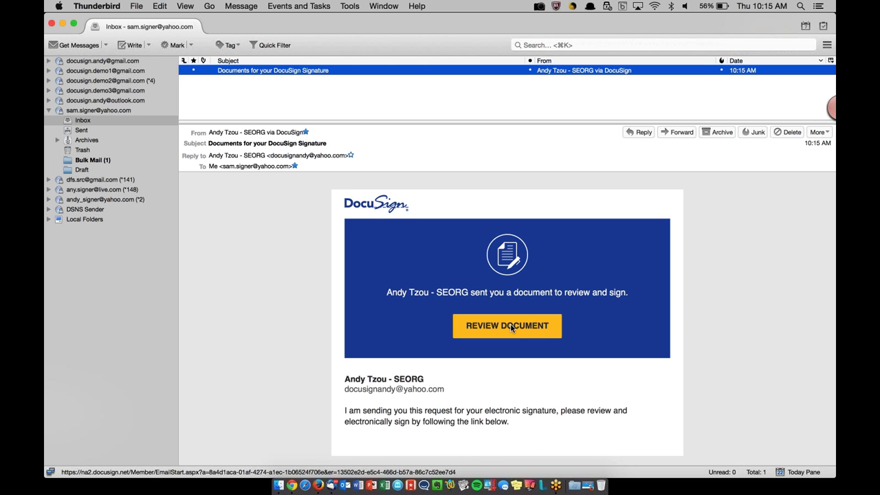
{"action": "left_click", "coordinate": [511, 326]}
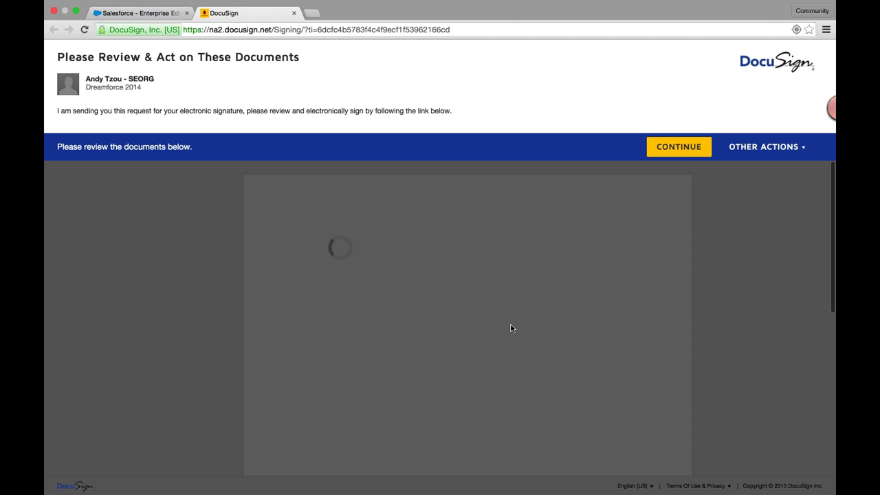
{"action": "left_click", "coordinate": [664, 150]}
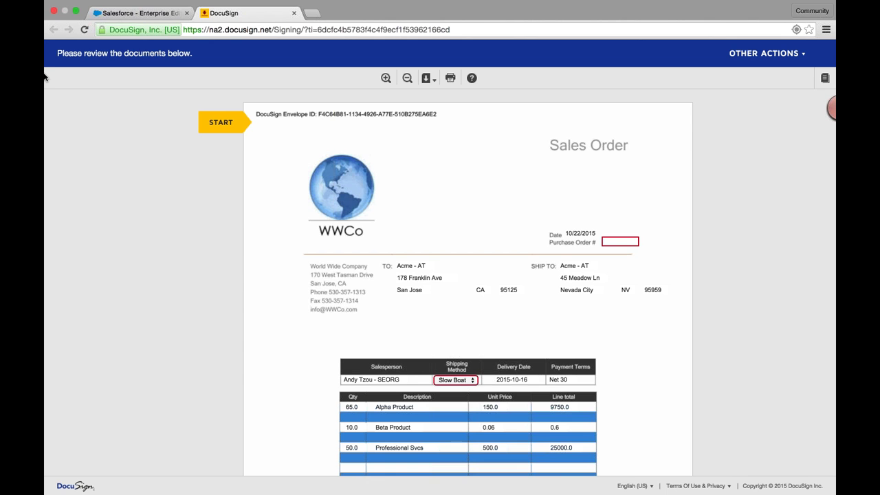
- Enter the purchase order number on the sales order, set Shipping Method to Air, and open the customer signature field
{"action": "left_click", "coordinate": [234, 122]}
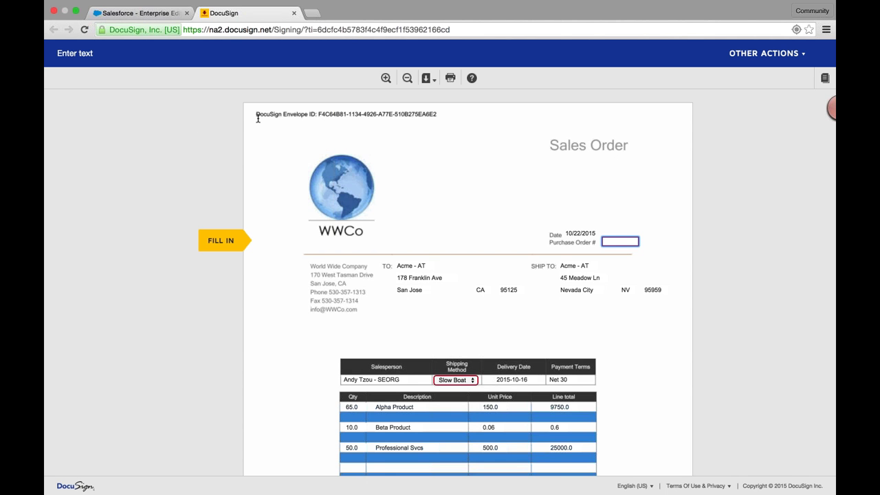
{"action": "left_click", "coordinate": [618, 246]}
{"action": "type", "text": "62345"}
{"action": "scroll", "coordinate": [620, 250], "scroll_direction": "down", "scroll_amount": 1}
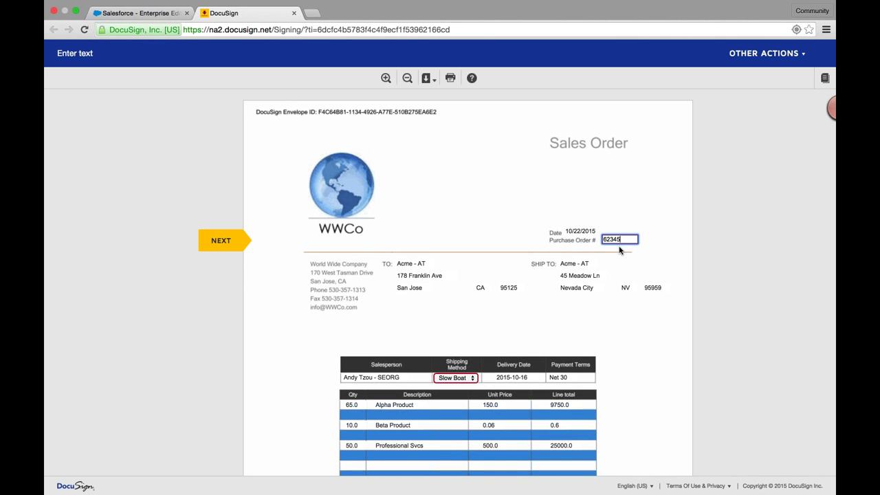
{"action": "left_click", "coordinate": [227, 245]}
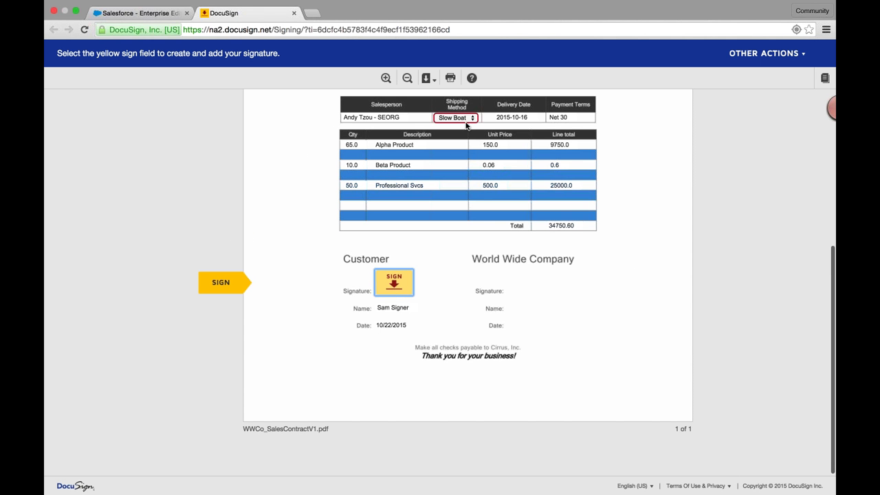
{"action": "left_click", "coordinate": [462, 118]}
{"action": "left_click", "coordinate": [460, 103]}
{"action": "left_click", "coordinate": [399, 282]}
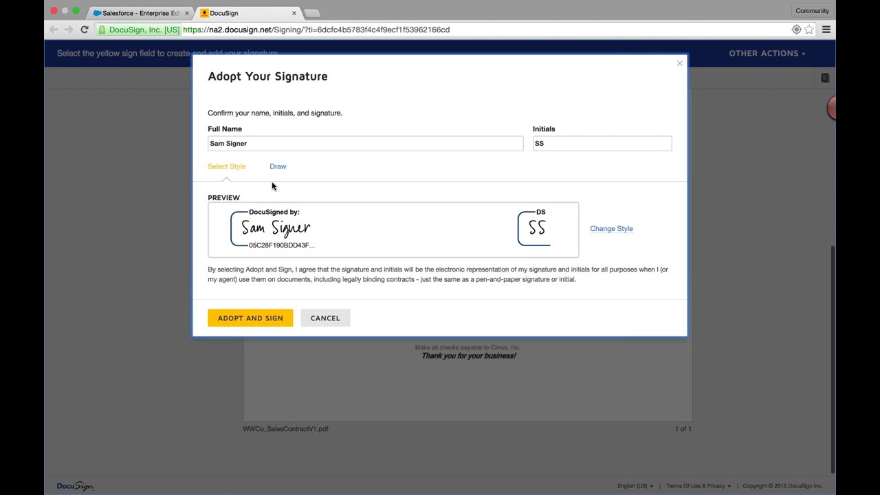
{"action": "left_click", "coordinate": [278, 166]}
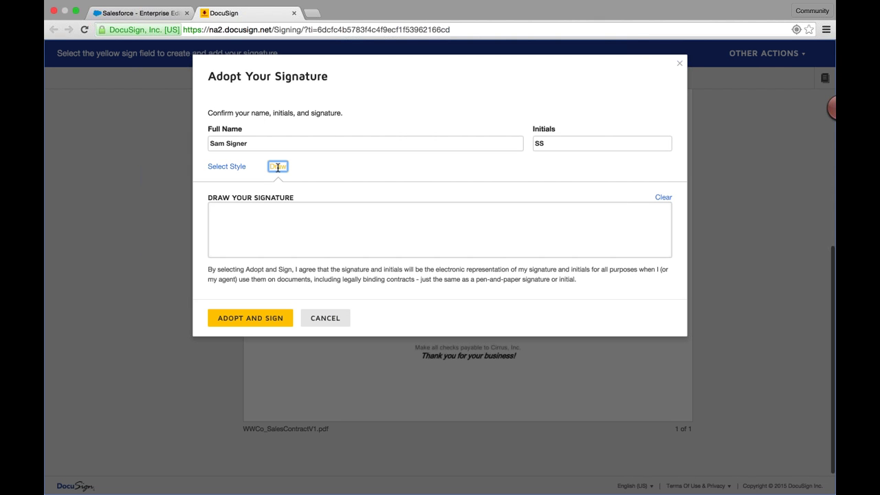
{"action": "mouse_move", "coordinate": [252, 231]}
{"action": "left_mouse_down"}
{"action": "mouse_move", "coordinate": [357, 226]}
{"action": "mouse_move", "coordinate": [362, 235]}
{"action": "left_mouse_up"}
{"action": "left_click", "coordinate": [237, 171]}
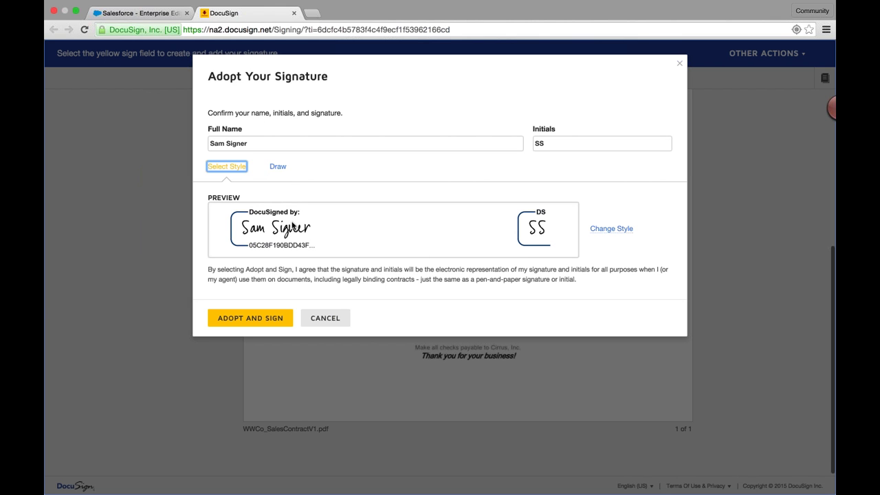
- Choose a different preset signature style, adopt it to sign the sales order, and finish the signing session
{"action": "left_click", "coordinate": [611, 228]}
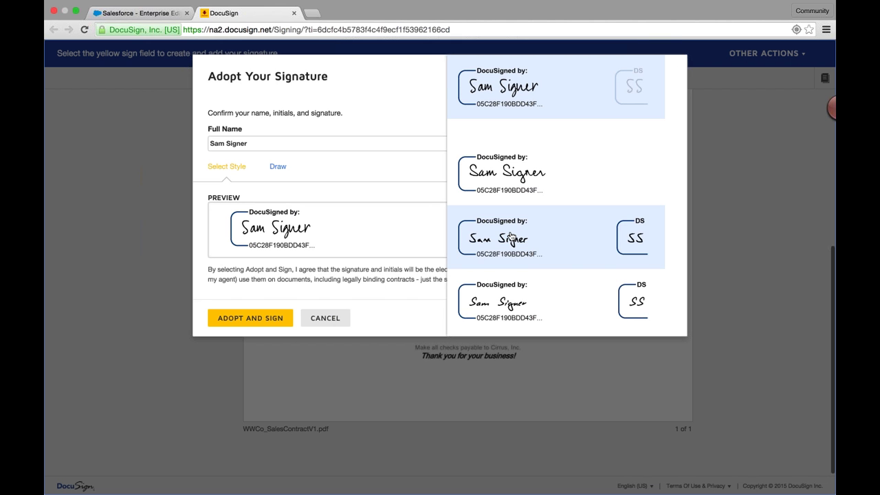
{"action": "left_click", "coordinate": [512, 237]}
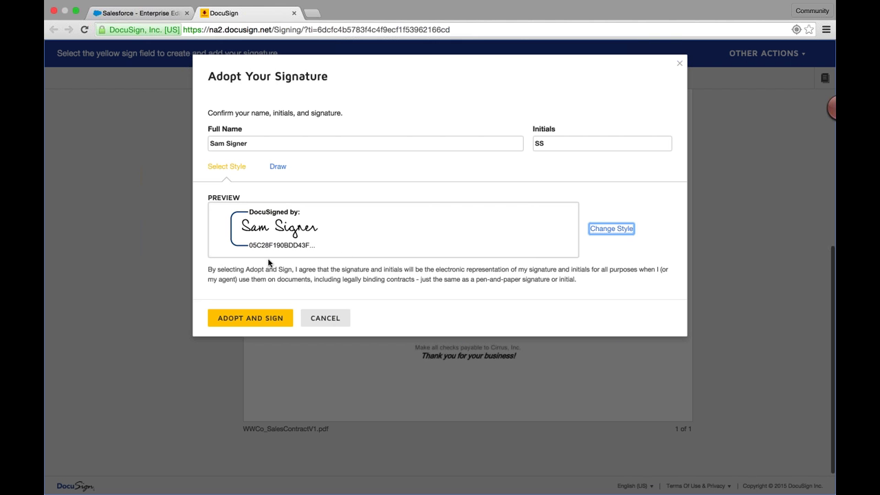
{"action": "left_click", "coordinate": [248, 317]}
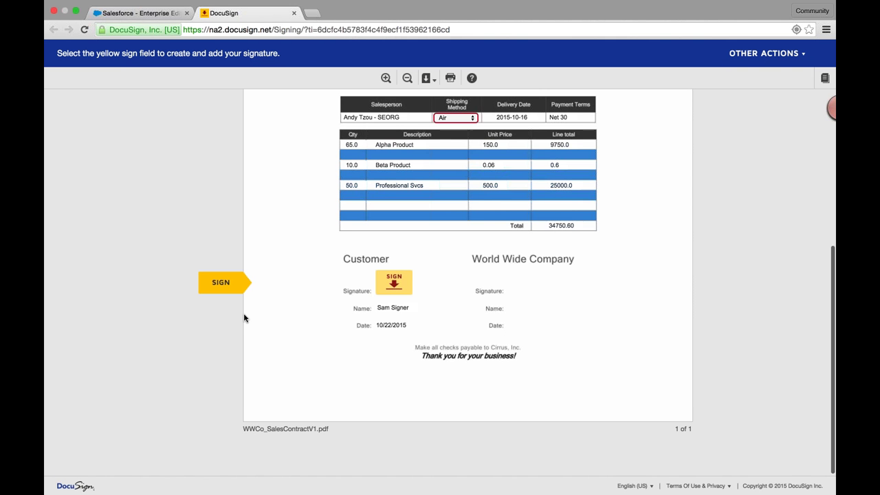
{"action": "left_click", "coordinate": [704, 457]}
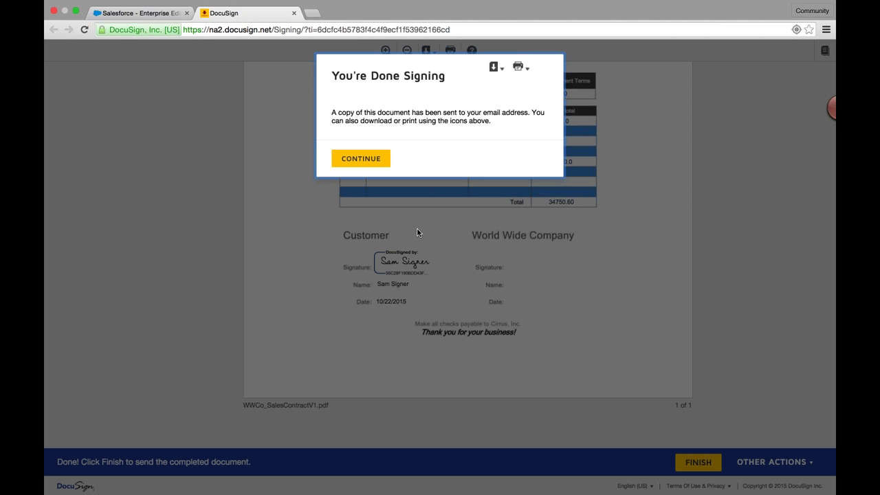
- Switch to Thunderbird, fetch the signer's new mail, and open the completed document notification
{"action": "key", "text": "ctrl+Left"}
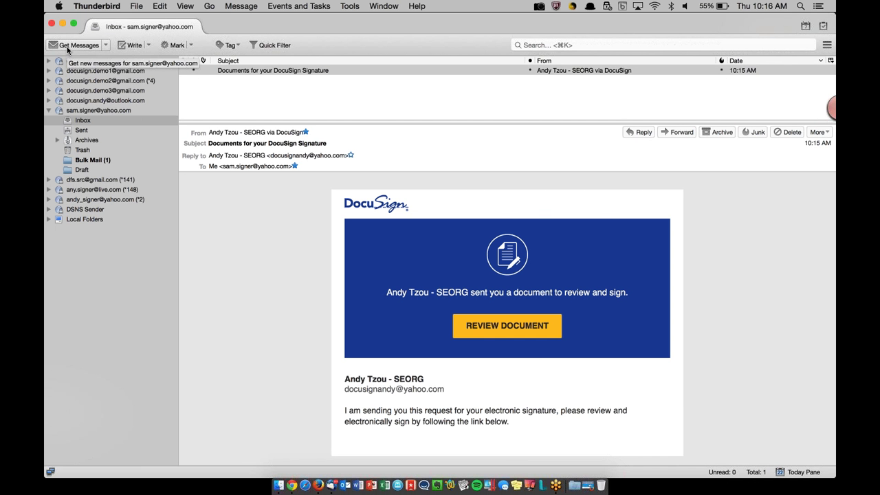
{"action": "left_click", "coordinate": [69, 48]}
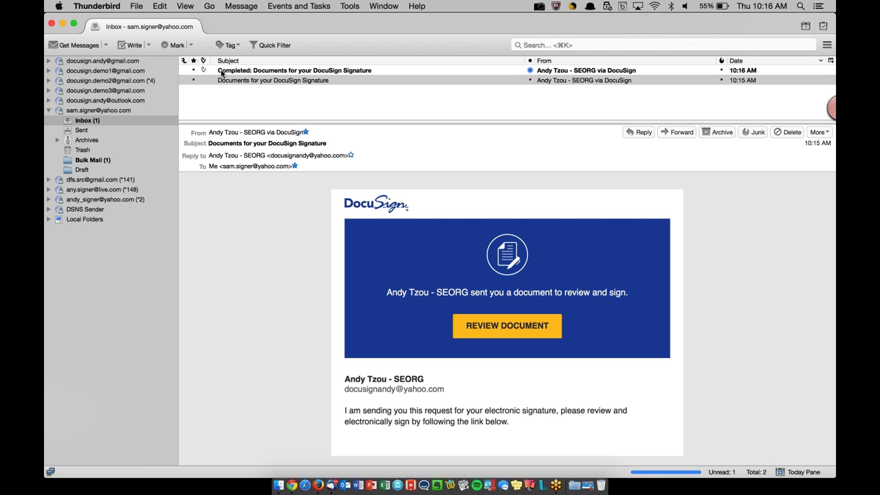
{"action": "left_click", "coordinate": [220, 70]}
- Switch back to Salesforce, return to the Acme - 600 Widgets - AT opportunity, and check its refreshed purchase order, shipping method and DocuSign status
{"action": "key", "text": "ctrl+Left"}
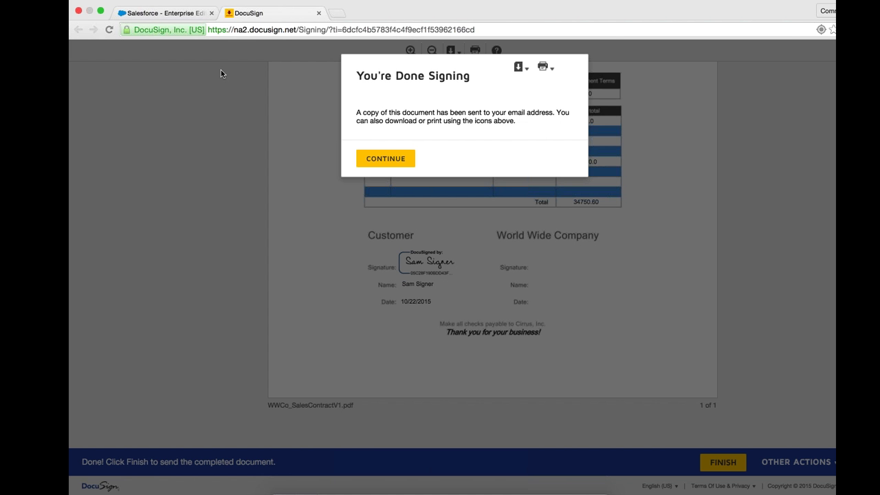
{"action": "left_click", "coordinate": [151, 15]}
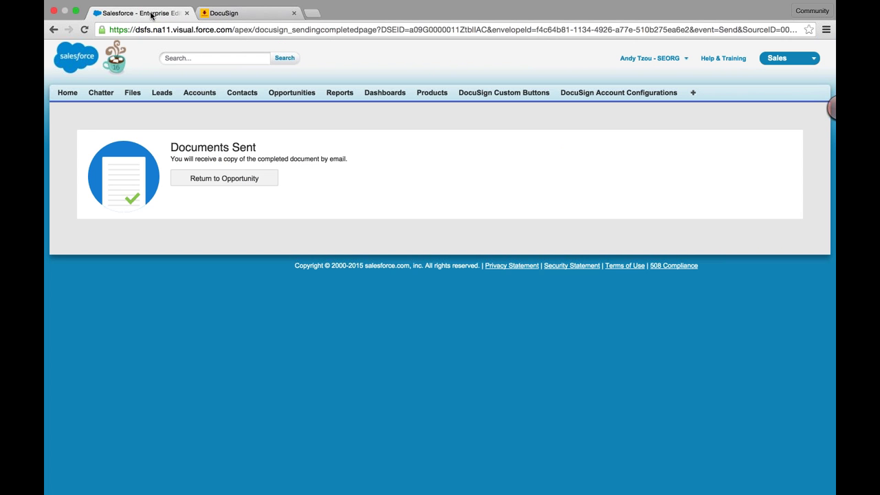
{"action": "left_click", "coordinate": [198, 182]}
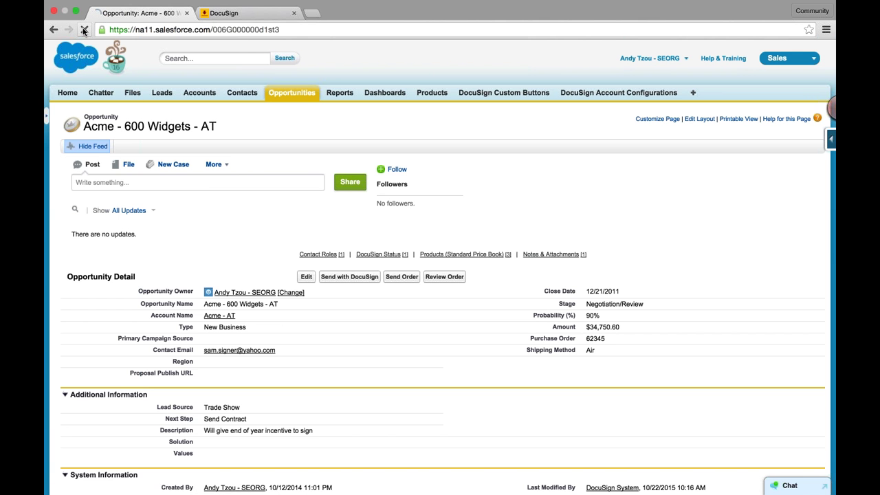
{"action": "left_click", "coordinate": [84, 29]}
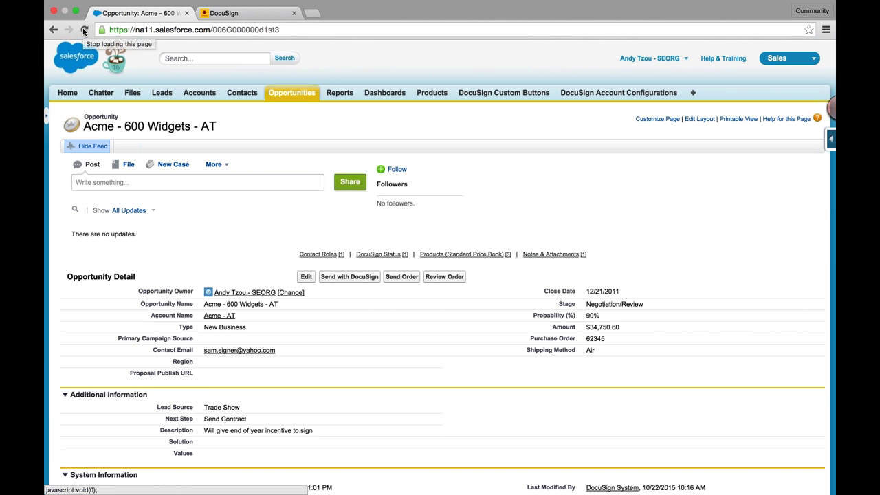
{"action": "scroll", "coordinate": [530, 302], "scroll_direction": "down", "scroll_amount": 2}
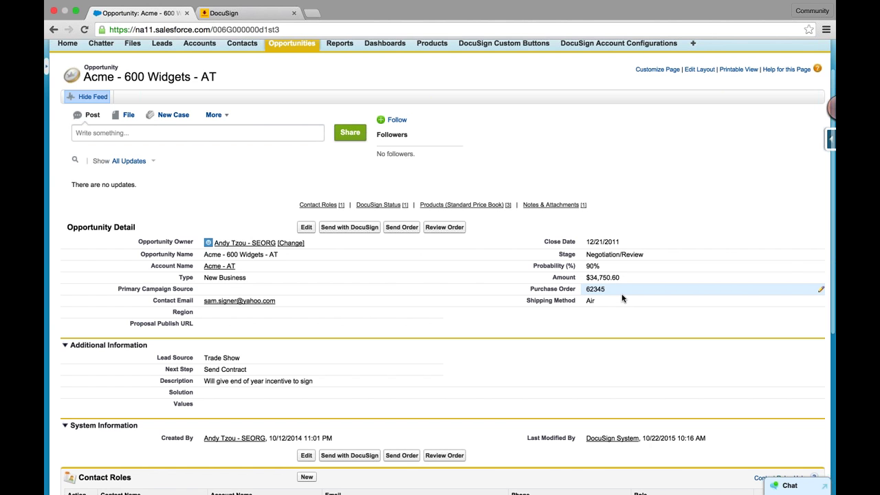
{"action": "scroll", "coordinate": [622, 298], "scroll_direction": "down", "scroll_amount": 10}
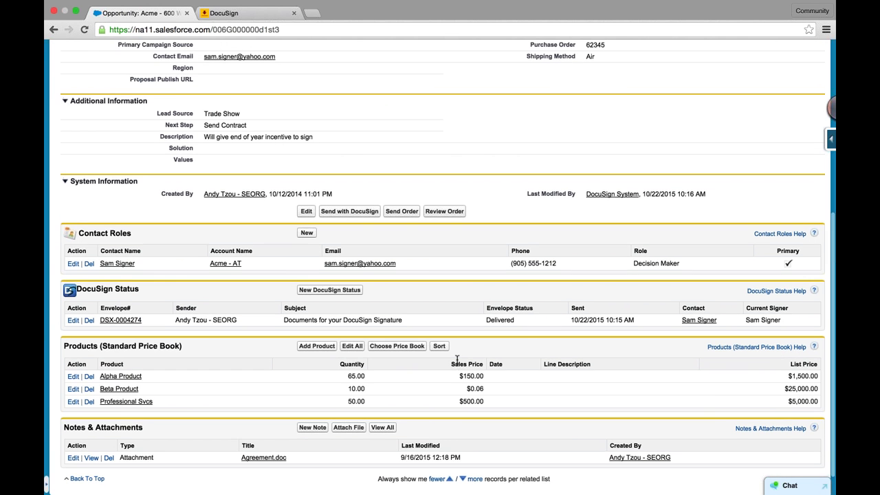
{"action": "left_click", "coordinate": [83, 30]}
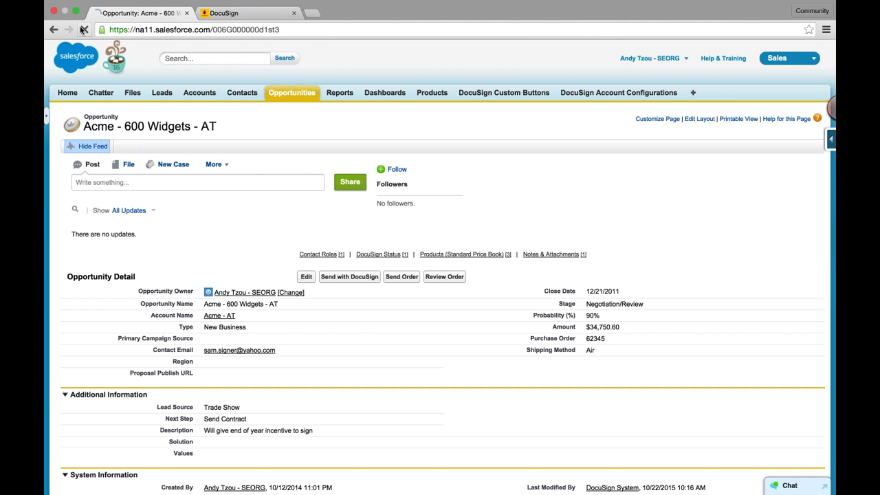